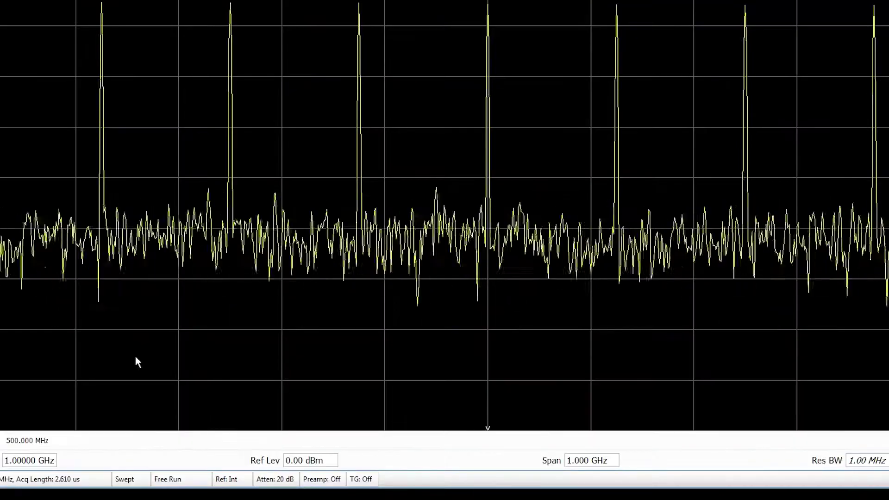
# Enter a 1 GHz centre frequency, 1 GHz span and 1 MHz RBW
pyautogui.click(120, 475)
pyautogui.press('Tab')
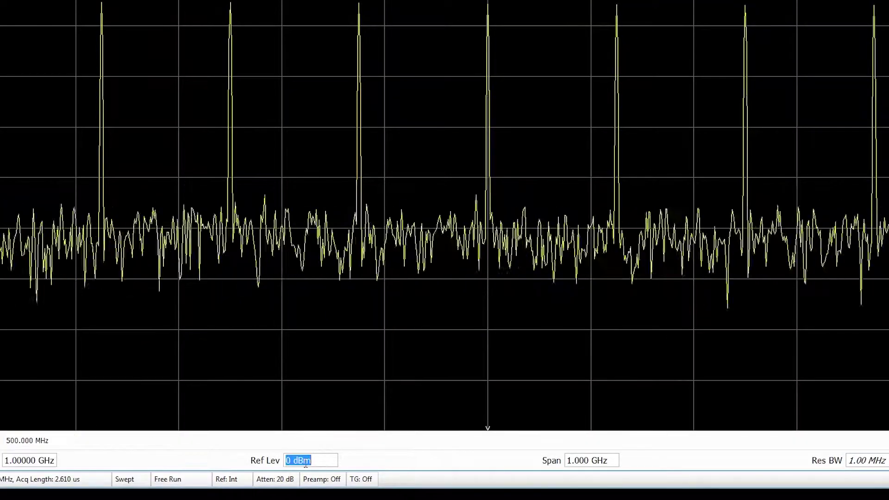
pyautogui.click(592, 460)
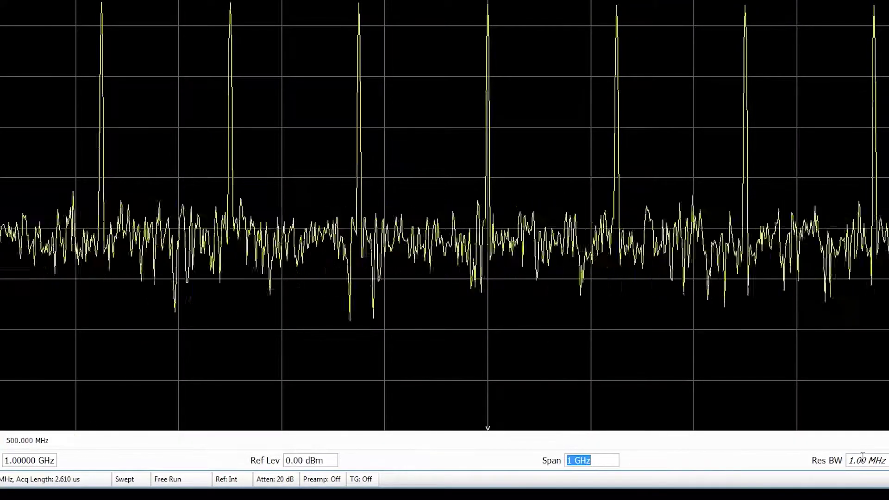
pyautogui.press('Tab')
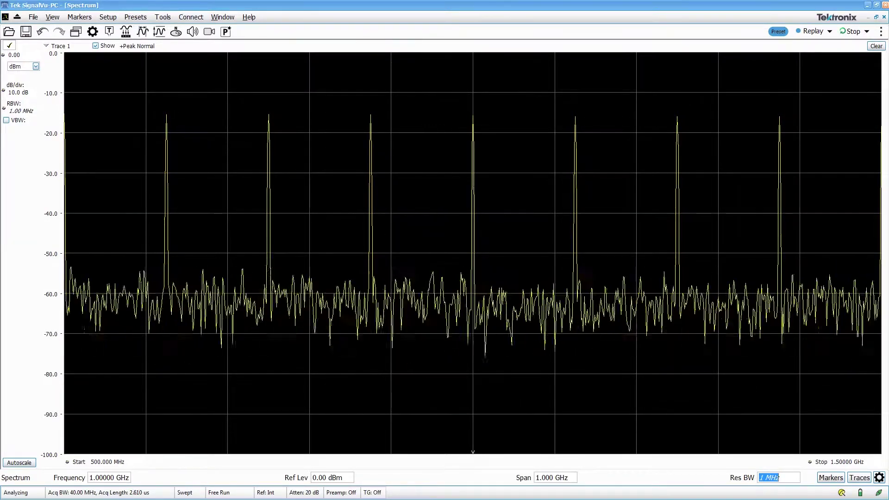
pyautogui.press('Return')
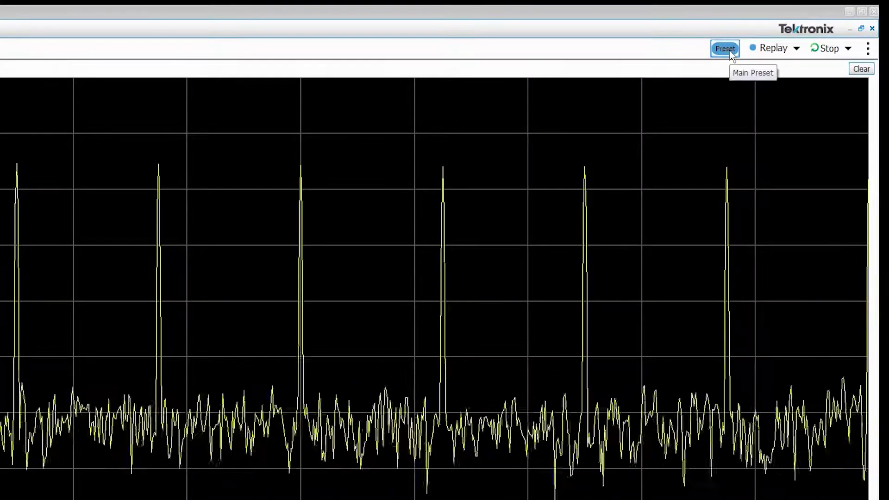
# Restore the preset (40 MHz span at 1 GHz), check the run options, and open a saved acquisition file
pyautogui.click(730, 52)
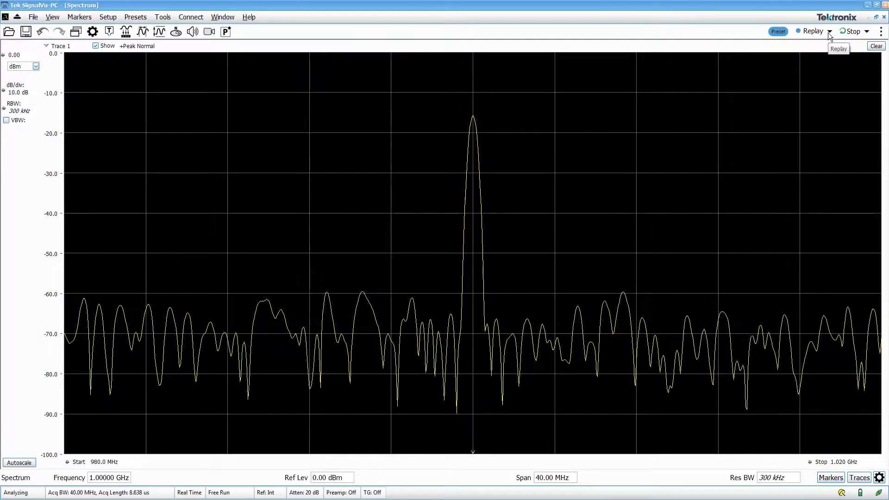
pyautogui.click(841, 40)
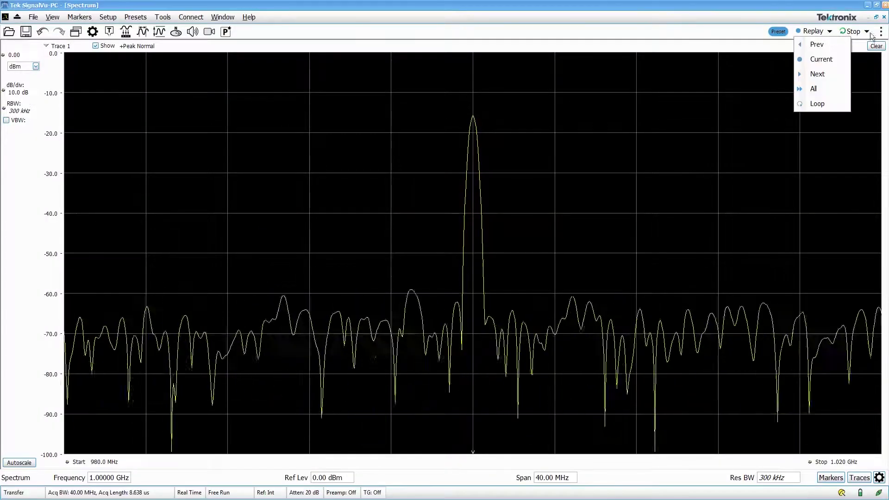
pyautogui.click(854, 52)
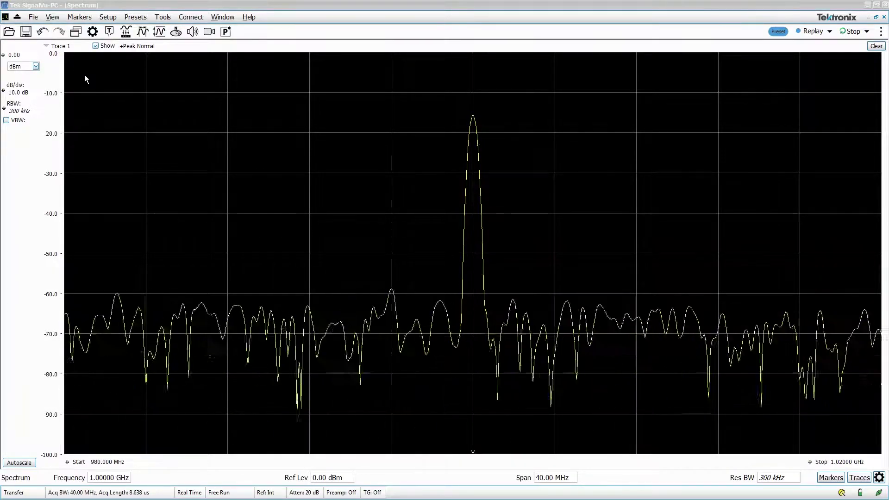
pyautogui.click(8, 33)
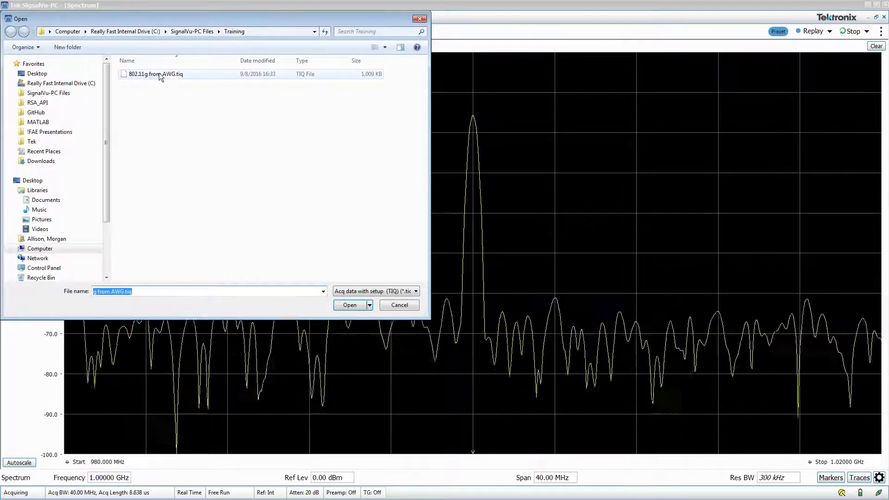
pyautogui.doubleClick(160, 74)
pyautogui.click(434, 275)
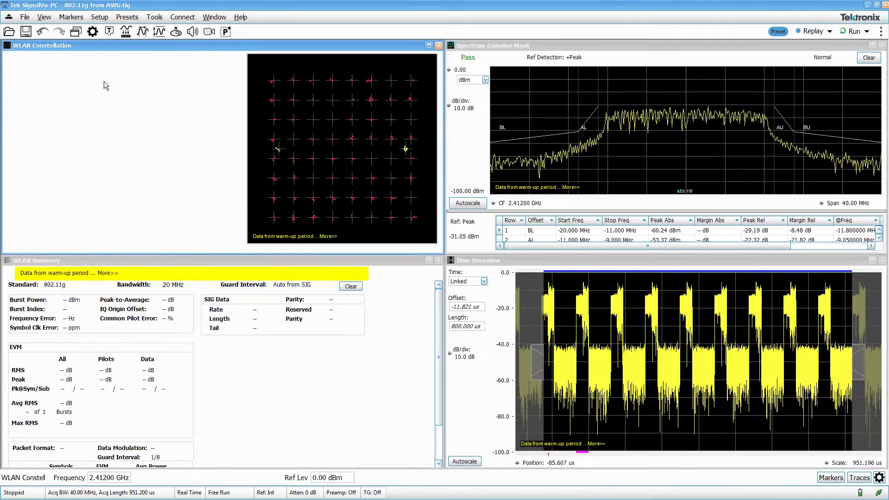
pyautogui.click(25, 33)
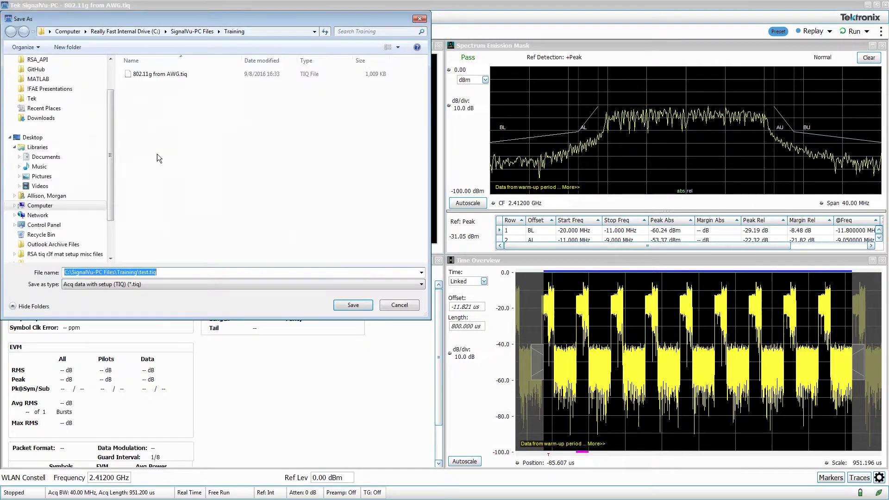
pyautogui.click(281, 283)
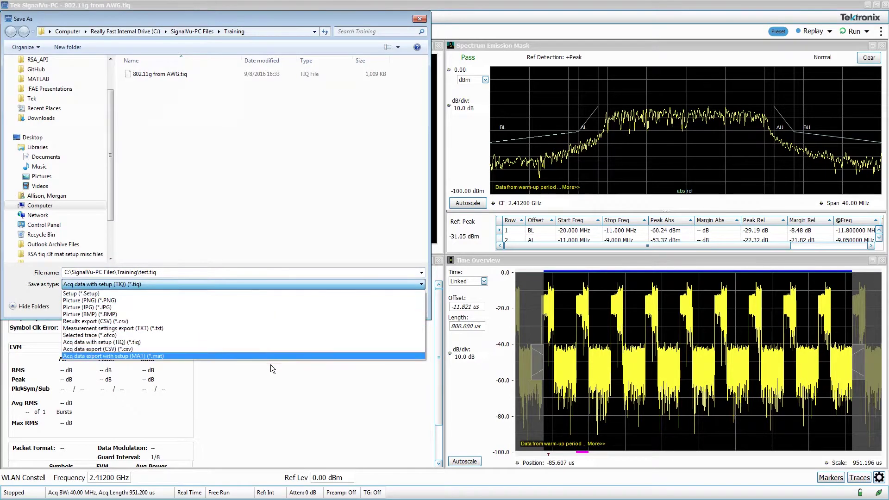
pyautogui.click(440, 251)
pyautogui.click(399, 305)
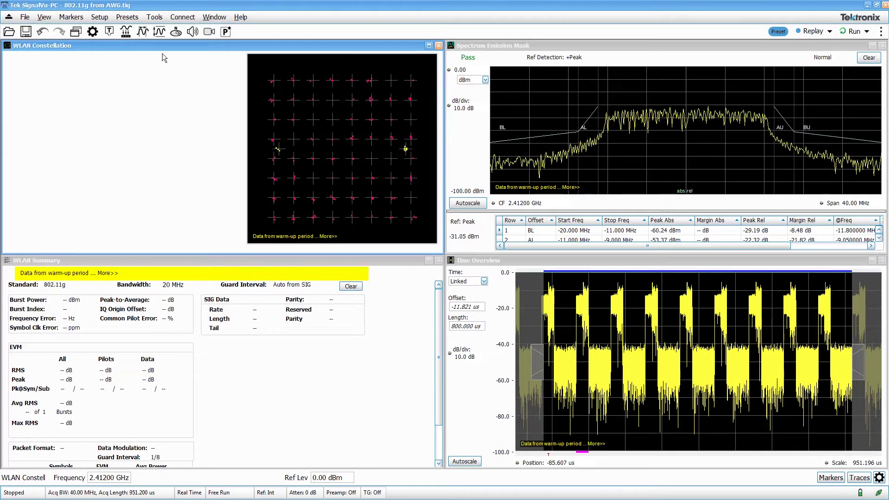
pyautogui.click(42, 33)
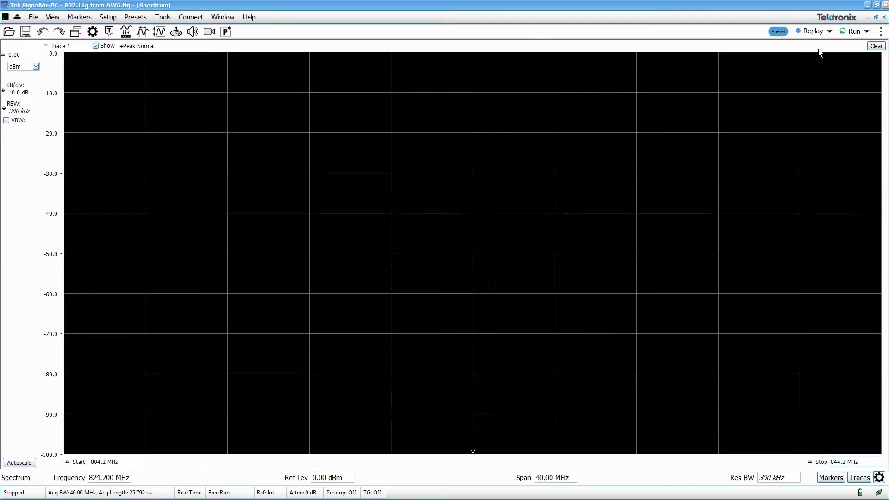
pyautogui.click(849, 32)
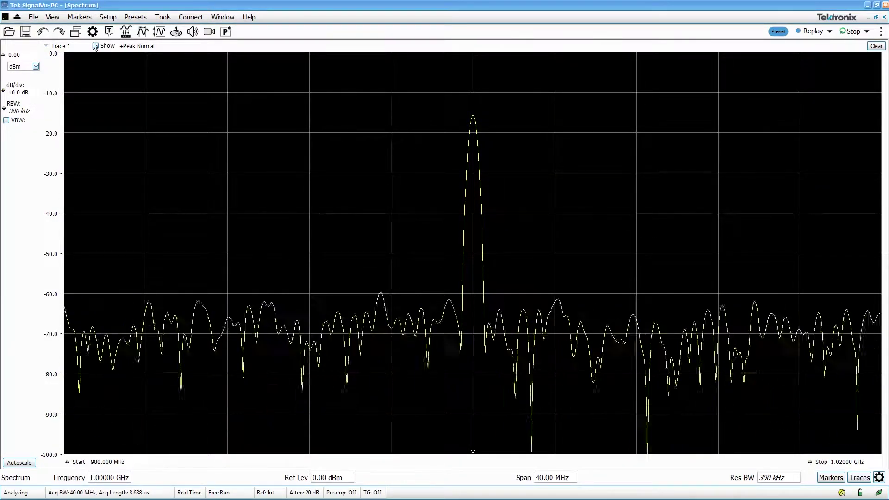
# Browse the RF Measurements, Analog Modulation and GP Digital Modulation display categories, then return to General Signal Viewing
pyautogui.click(75, 32)
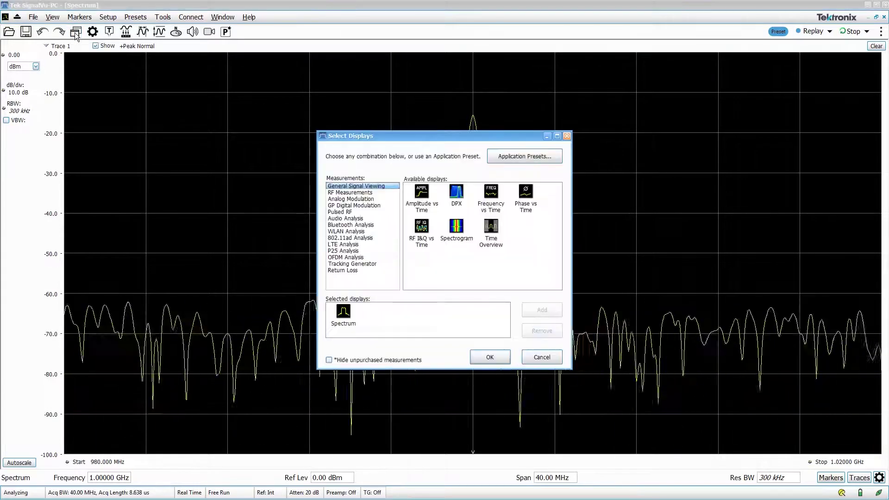
pyautogui.click(352, 192)
pyautogui.click(365, 199)
pyautogui.click(360, 206)
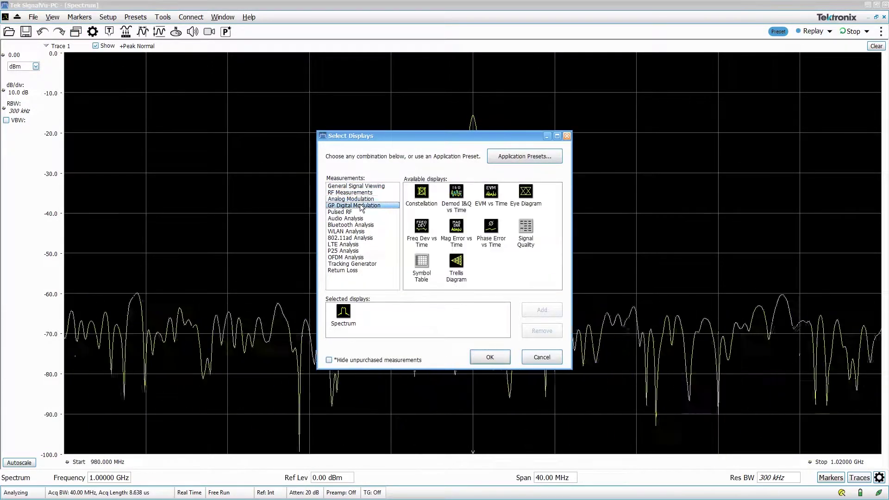
pyautogui.click(370, 186)
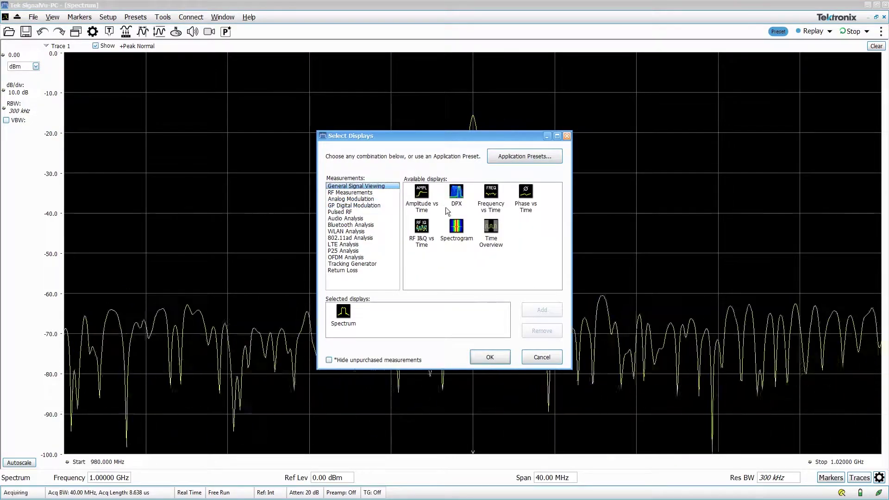
# Add Spectrogram, Time Overview and Frequency vs Time to the chosen displays
pyautogui.click(454, 229)
pyautogui.doubleClick(454, 228)
pyautogui.click(456, 229)
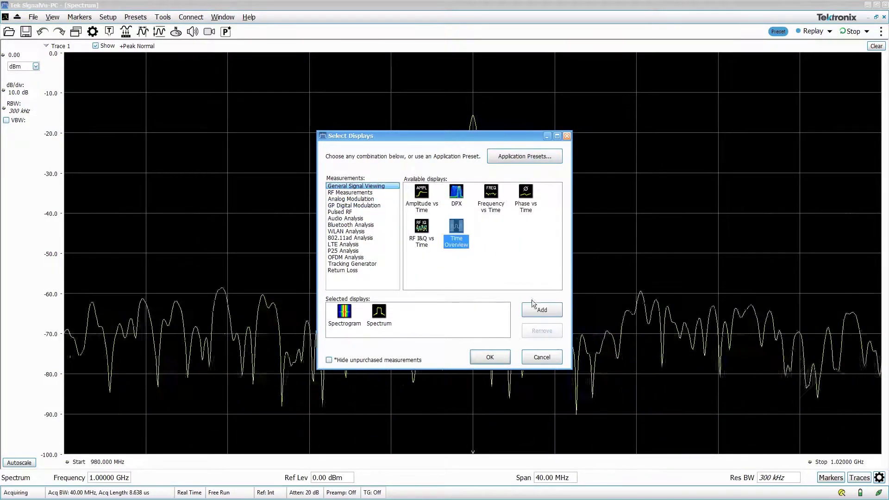
pyautogui.click(533, 306)
pyautogui.click(490, 192)
pyautogui.click(540, 310)
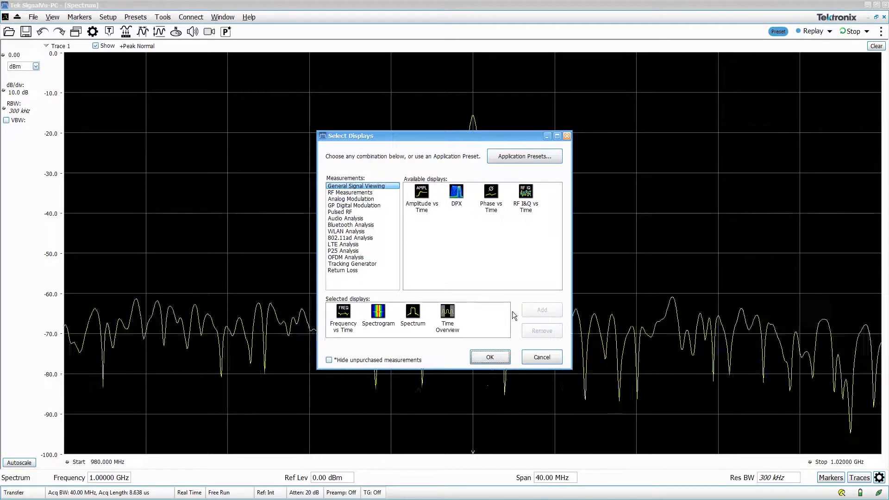
# Remove Spectrogram and Frequency vs Time, then apply the Spectrum and Time Overview layout
pyautogui.click(379, 315)
pyautogui.click(541, 331)
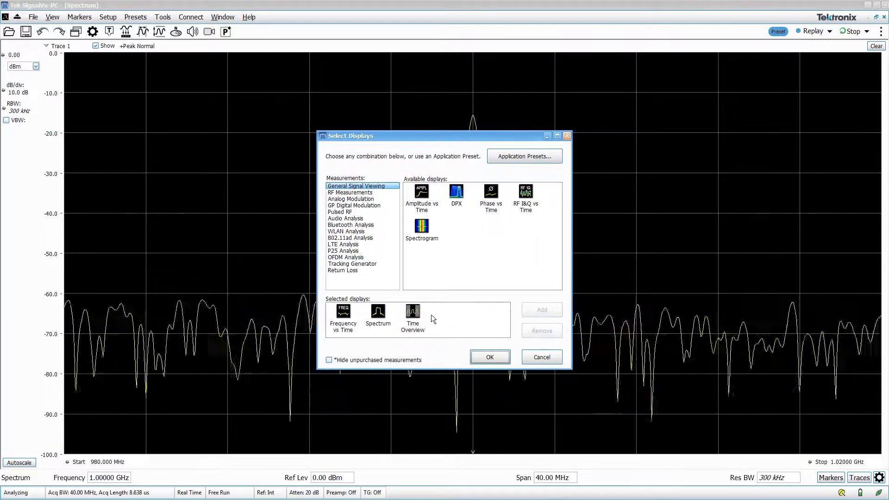
pyautogui.click(357, 310)
pyautogui.click(540, 332)
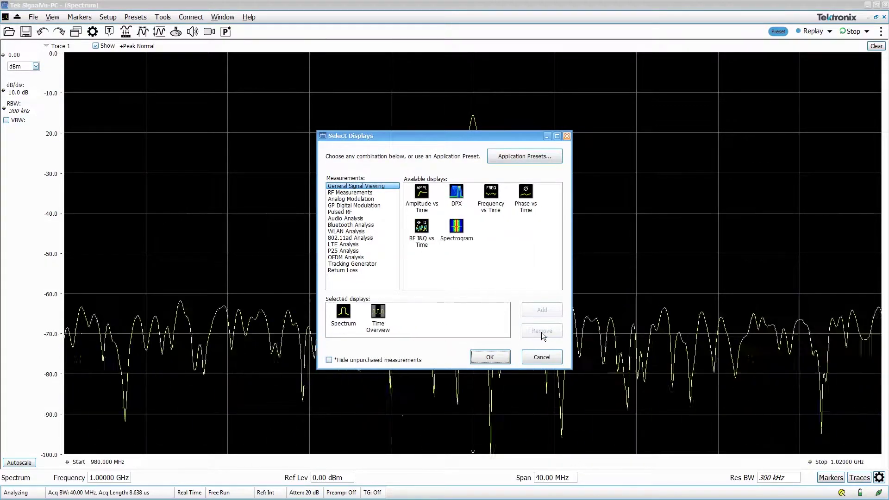
pyautogui.click(490, 357)
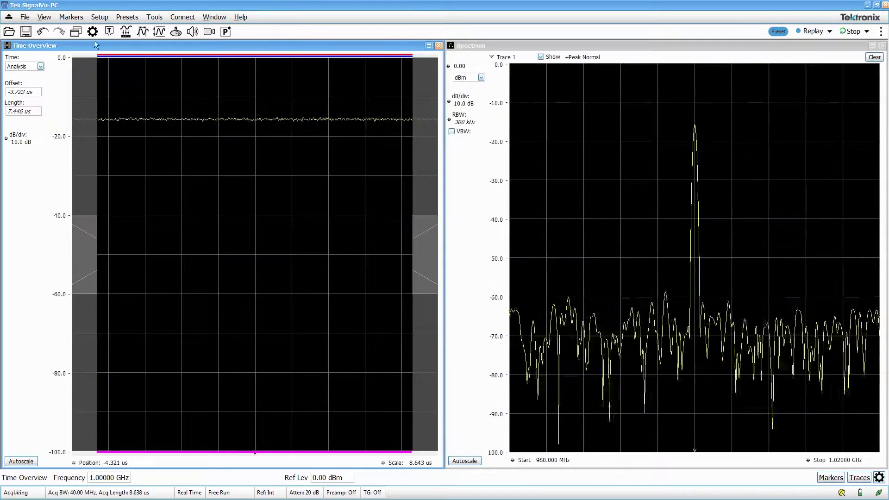
# Open the settings and switch them to the Spectrum display's 1 GHz centre and 40 MHz span
pyautogui.click(92, 33)
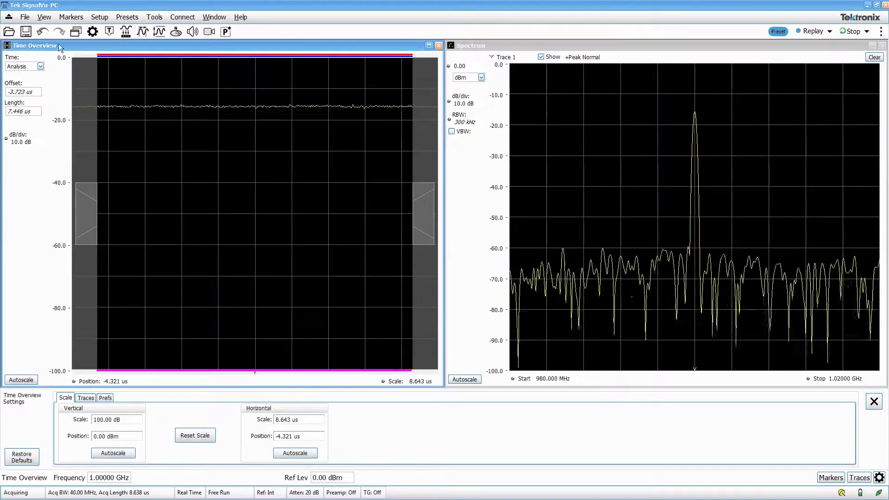
pyautogui.click(570, 134)
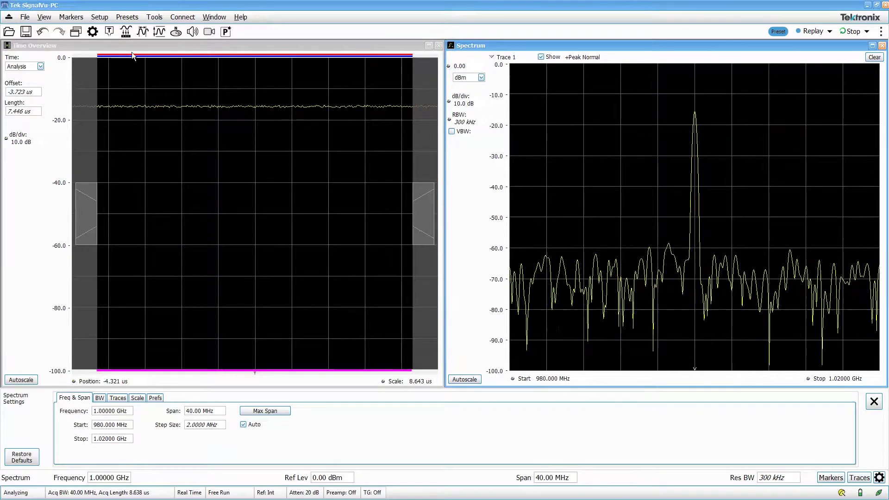
# View the Free Run trigger settings (RF Input power at -10.0 dBm), then the acquisition settings
pyautogui.click(109, 32)
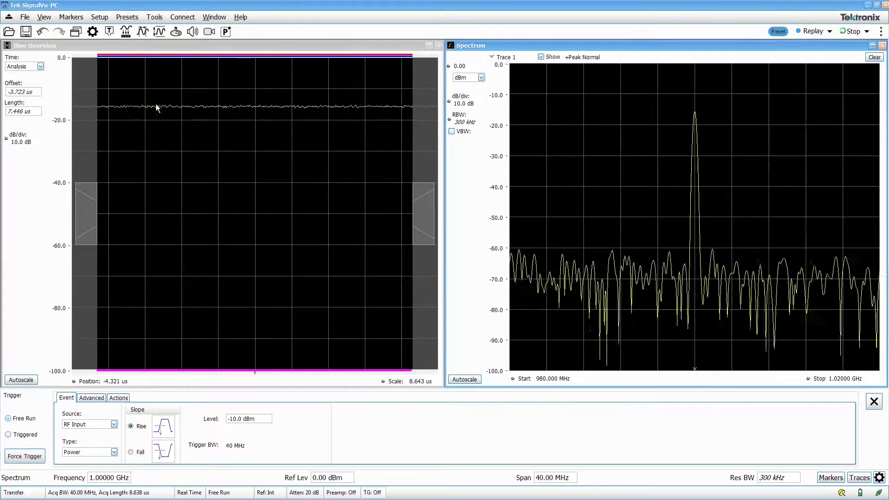
pyautogui.click(126, 32)
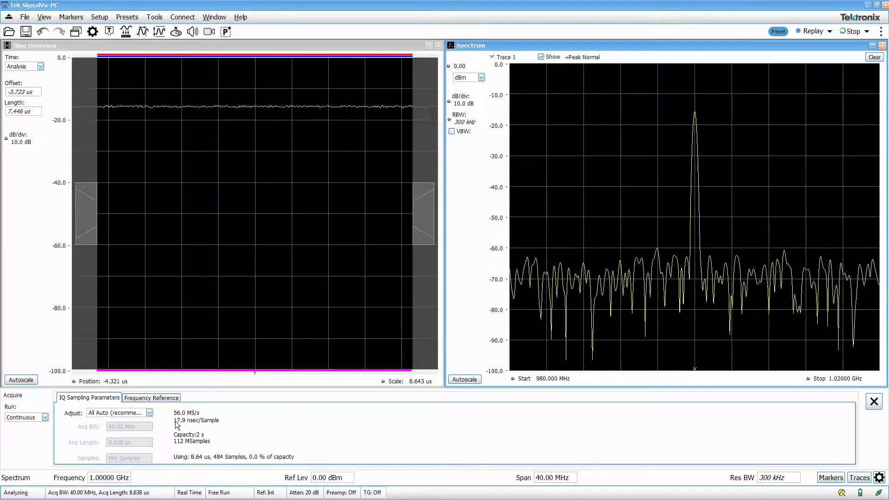
# Show the Frequency Reference page with the reference source set to Internal
pyautogui.click(170, 398)
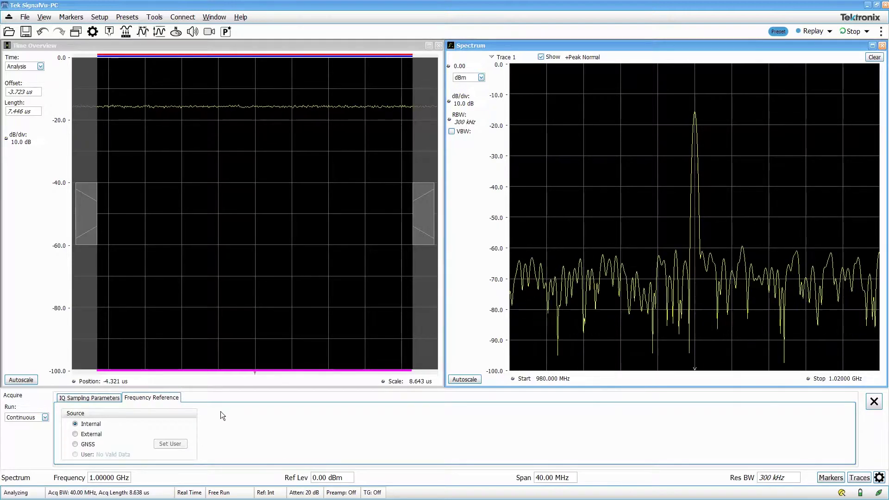
# Step through the analysis Spectrum Time, Frequency and Units (dBm) pages
pyautogui.click(146, 29)
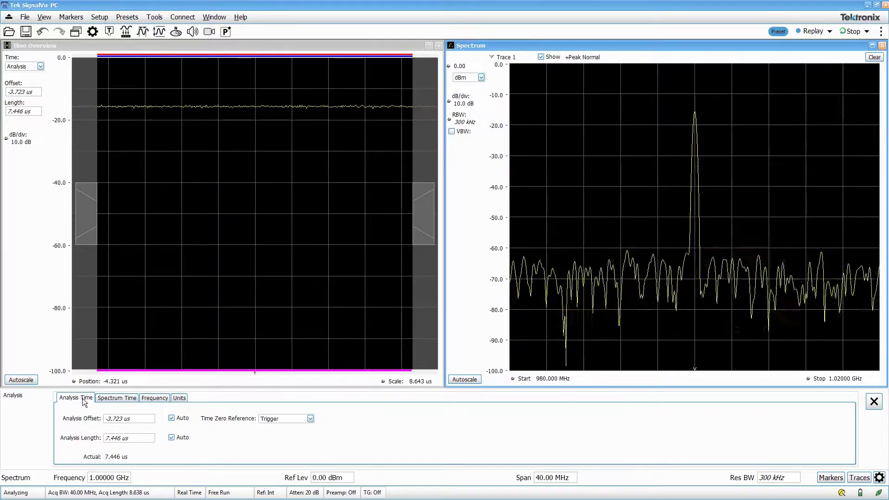
pyautogui.click(117, 398)
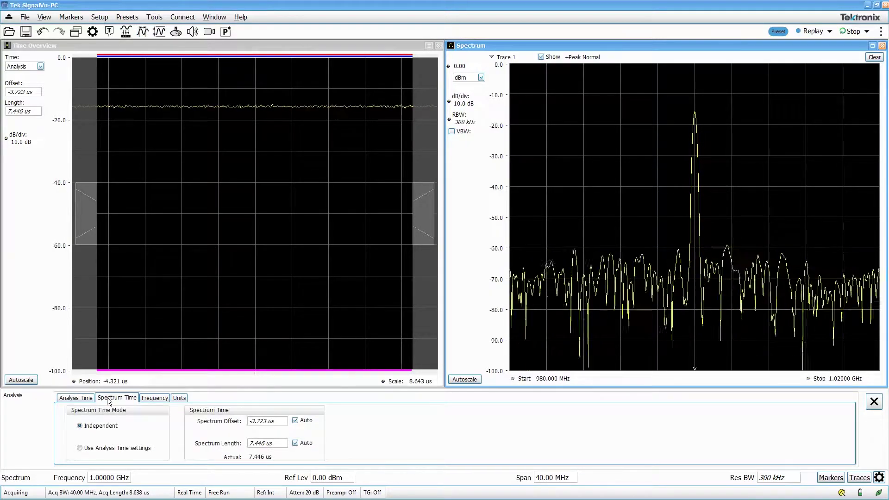
pyautogui.click(152, 399)
pyautogui.click(181, 399)
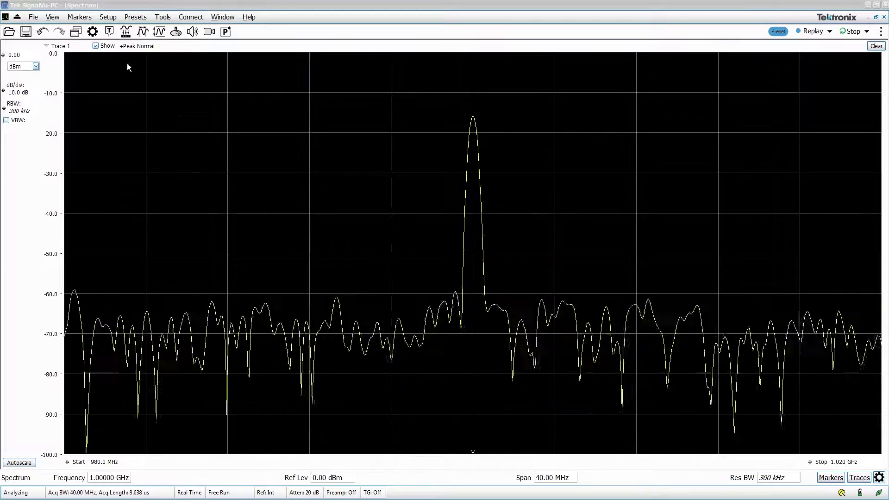
pyautogui.click(75, 32)
pyautogui.click(488, 230)
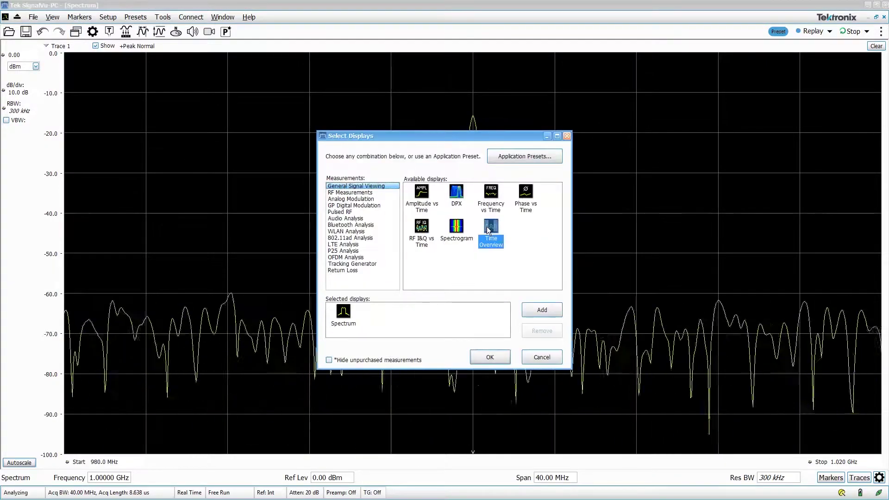
pyautogui.doubleClick(491, 227)
pyautogui.click(489, 357)
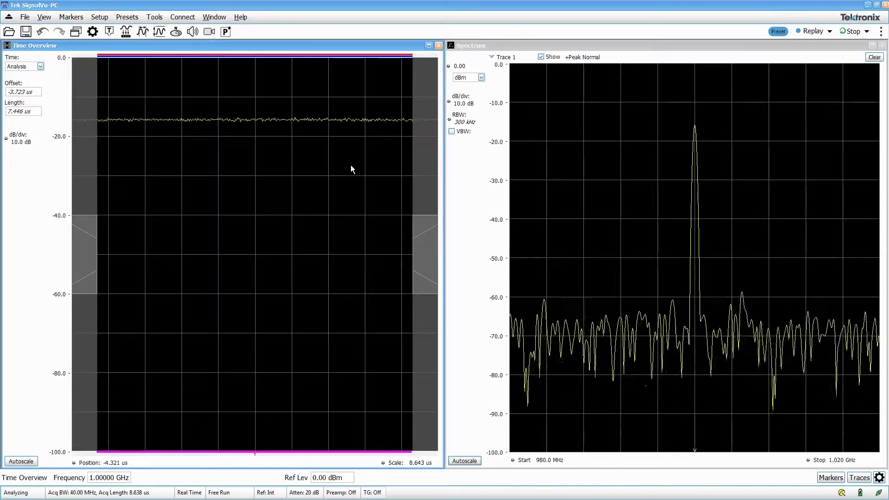
pyautogui.rightClick(352, 167)
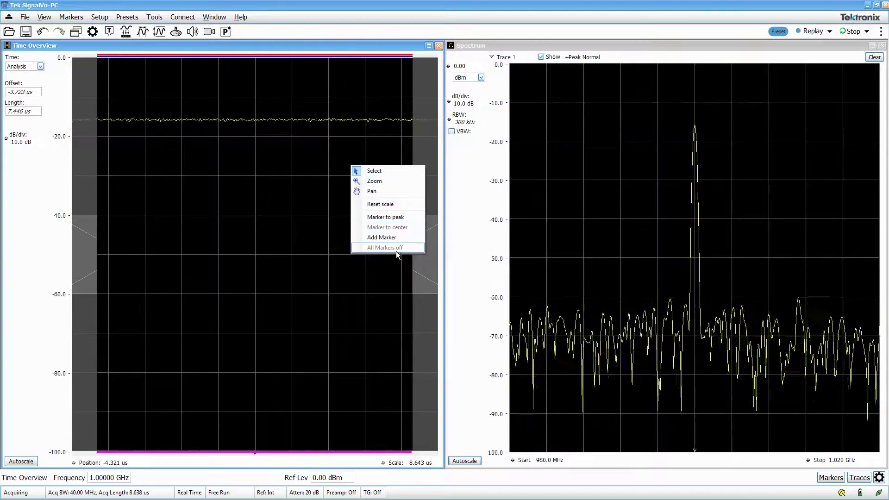
pyautogui.rightClick(545, 132)
pyautogui.rightClick(545, 132)
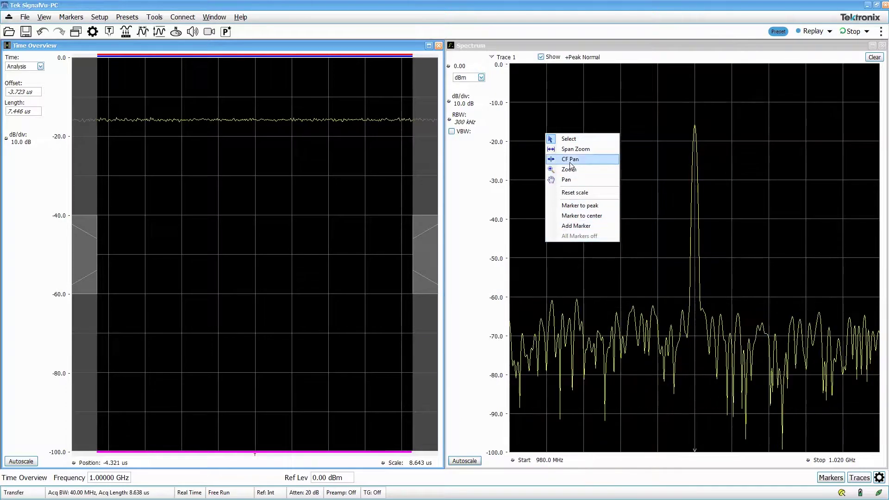
pyautogui.click(570, 159)
pyautogui.click(438, 45)
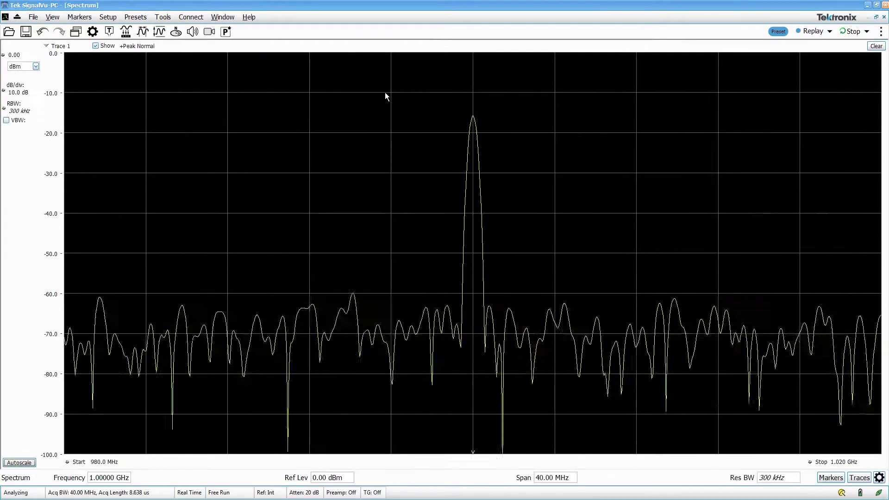
# Zoom around the peak to 975.3 MHz–1.032 GHz, -2.6 to -93.0 dBm
pyautogui.rightClick(265, 117)
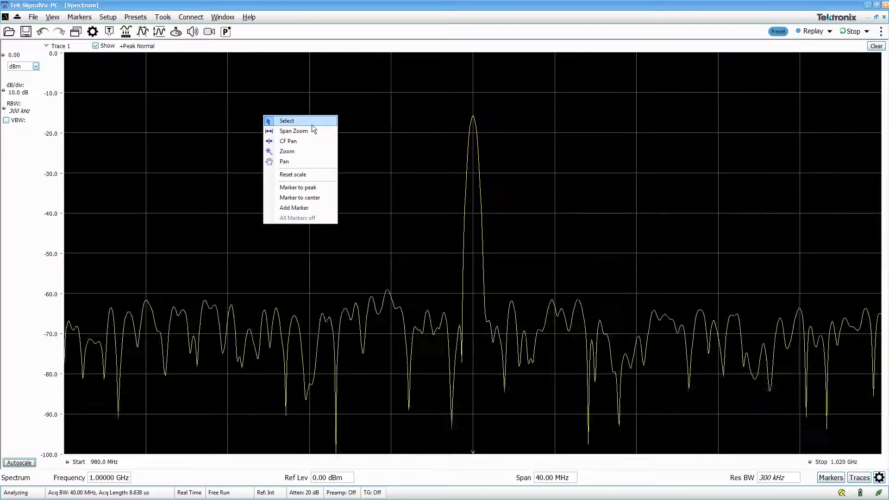
pyautogui.click(305, 151)
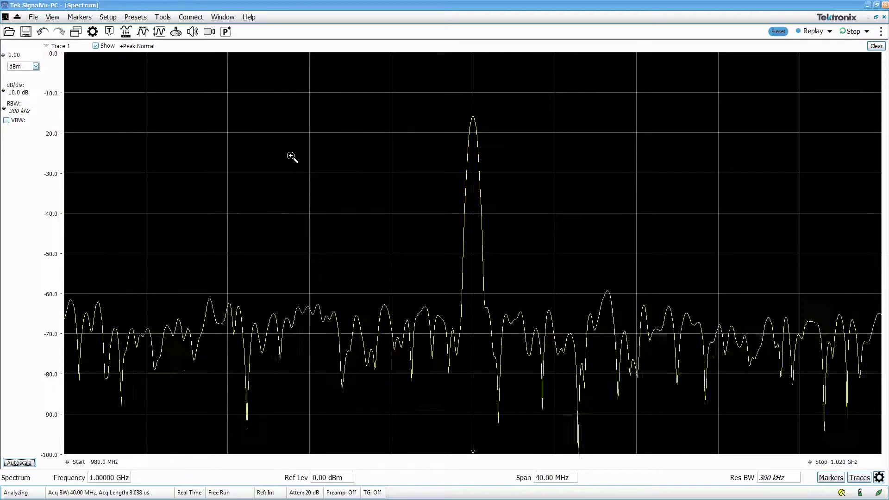
pyautogui.moveTo(291, 157)
pyautogui.mouseDown()
pyautogui.moveTo(296, 90)
pyautogui.moveTo(291, 146)
pyautogui.mouseUp()
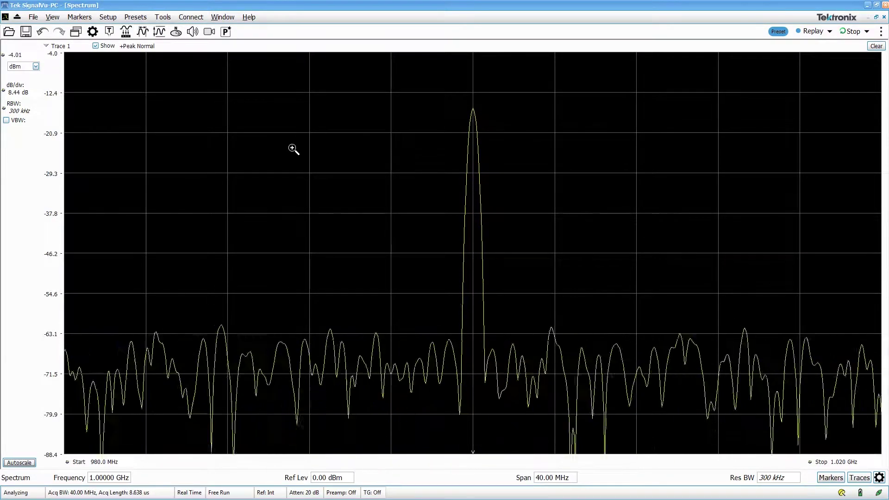
pyautogui.moveTo(293, 148)
pyautogui.mouseDown()
pyautogui.moveTo(386, 156)
pyautogui.moveTo(277, 152)
pyautogui.mouseUp()
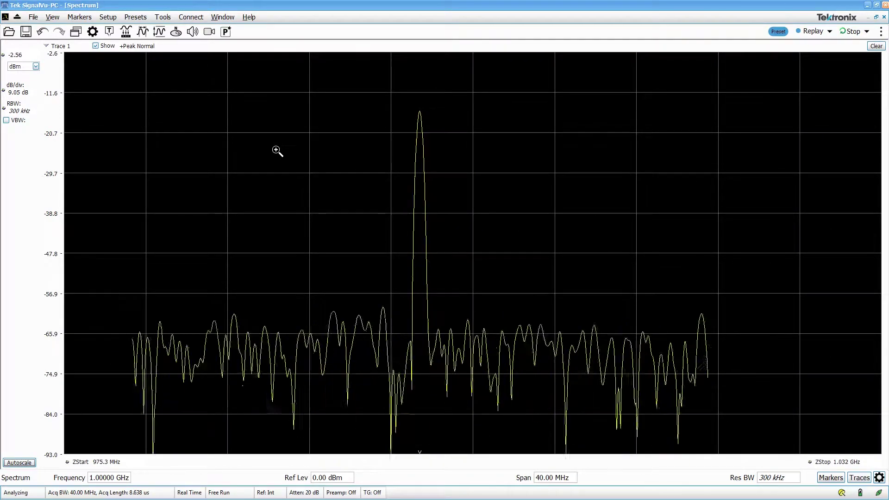
# Pan the zoomed trace, then span-zoom out to 1.187 GHz and back to 477.7 MHz
pyautogui.rightClick(277, 151)
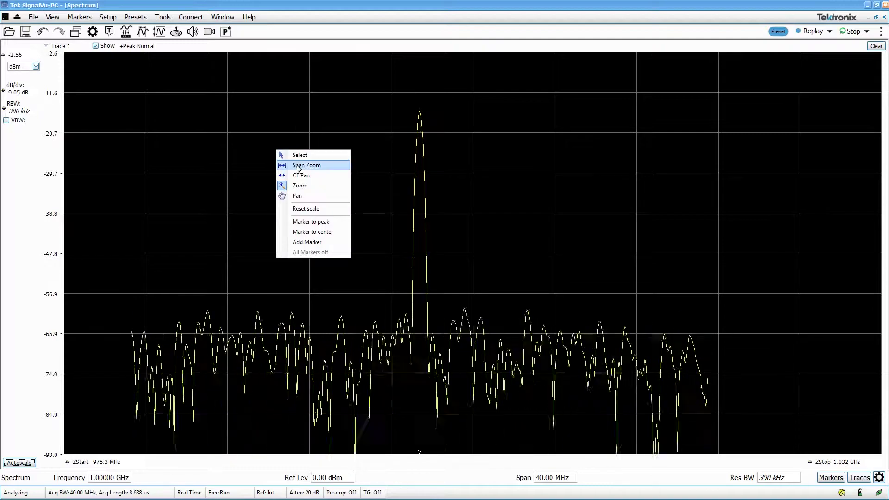
pyautogui.click(325, 195)
pyautogui.moveTo(294, 135); pyautogui.dragTo(307, 151)
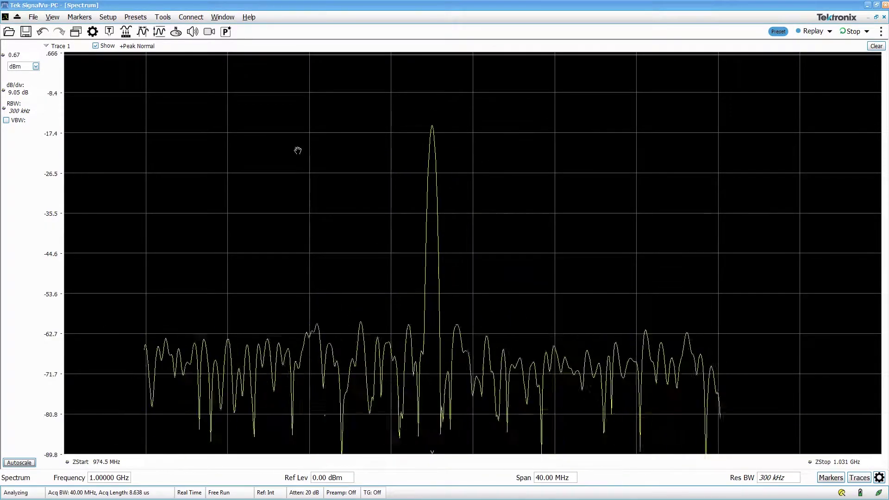
pyautogui.rightClick(285, 149)
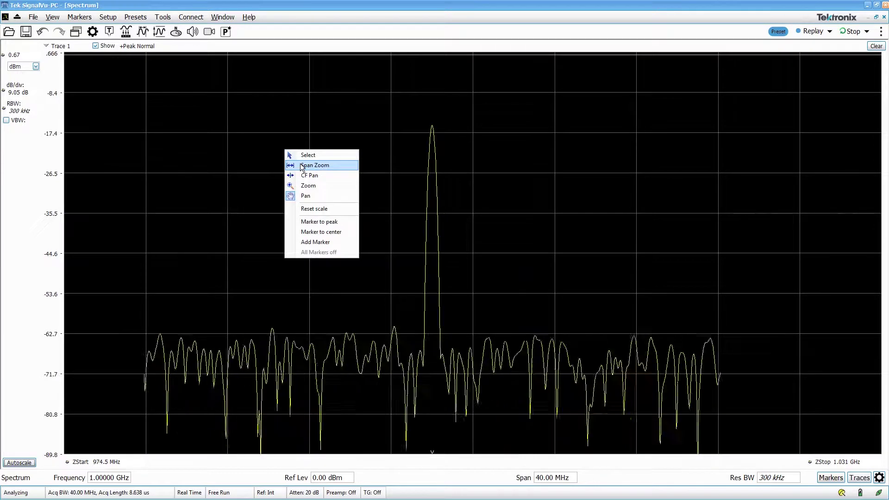
pyautogui.click(302, 166)
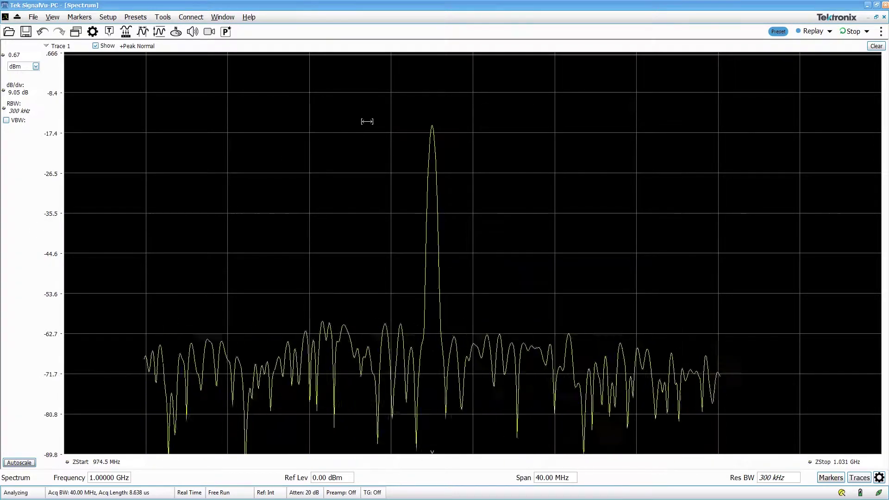
pyautogui.moveTo(373, 119); pyautogui.dragTo(217, 126)
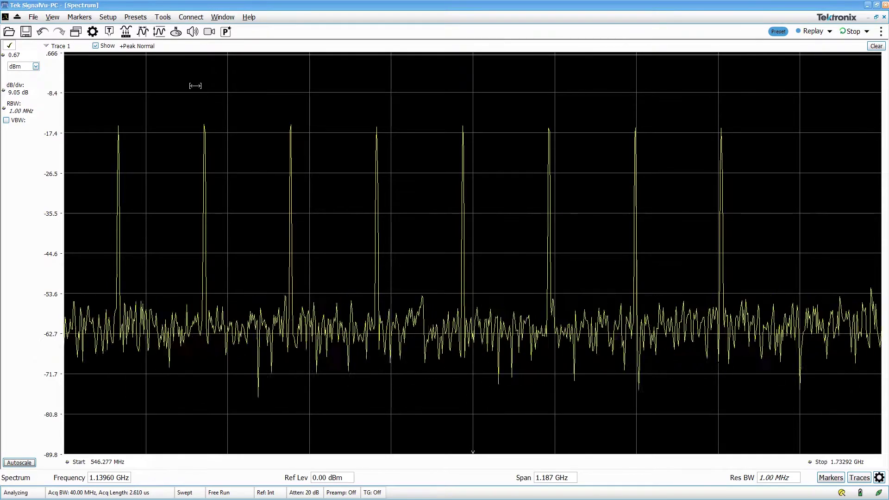
pyautogui.moveTo(198, 87); pyautogui.dragTo(237, 87)
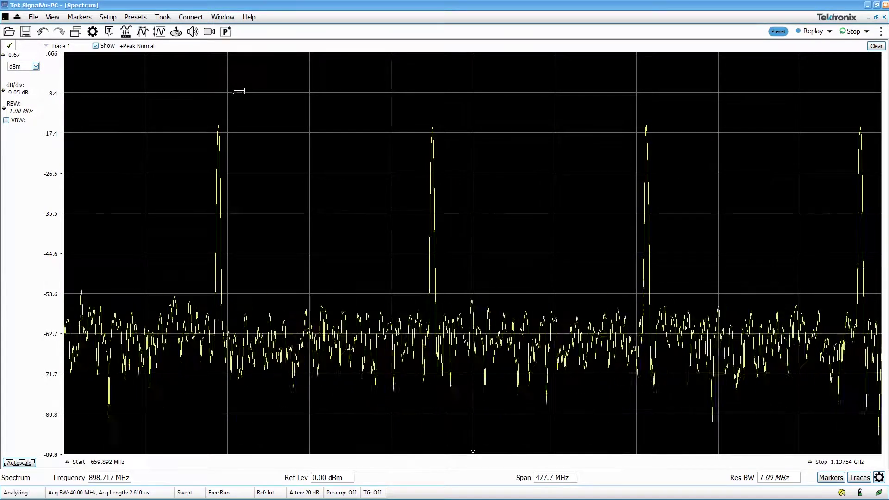
# CF-pan the centre down to 767.269 MHz and autoscale to -10.9 to -101.4 dBm
pyautogui.rightClick(238, 89)
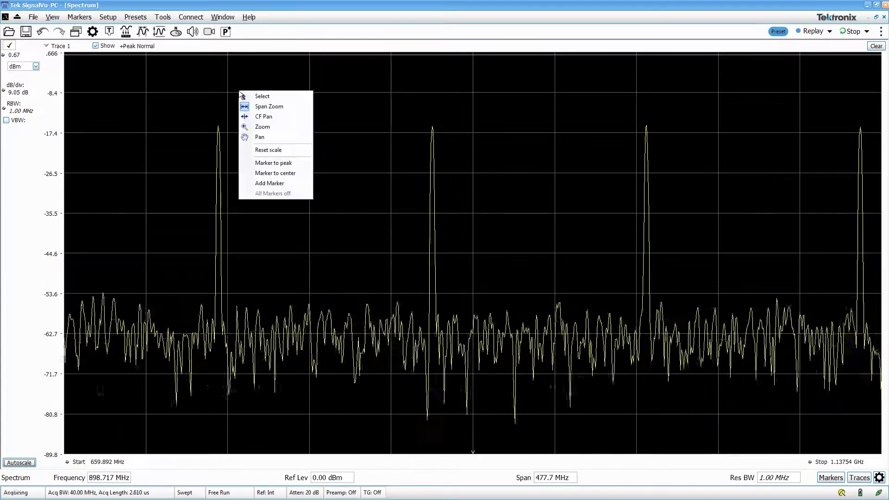
pyautogui.click(283, 115)
pyautogui.moveTo(250, 116); pyautogui.dragTo(448, 124)
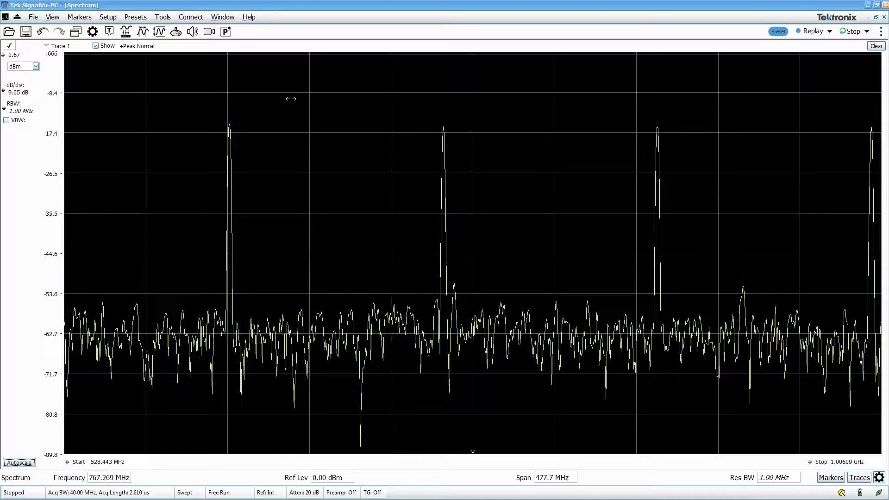
pyautogui.click(19, 463)
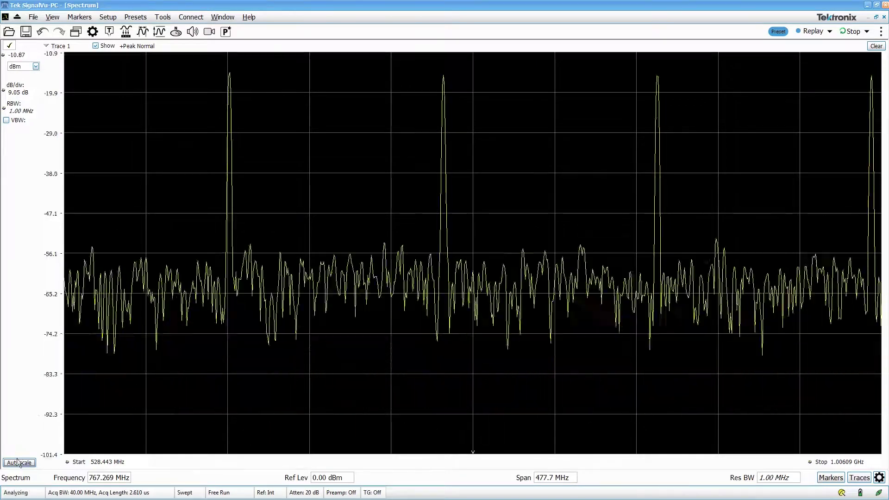
pyautogui.rightClick(323, 63)
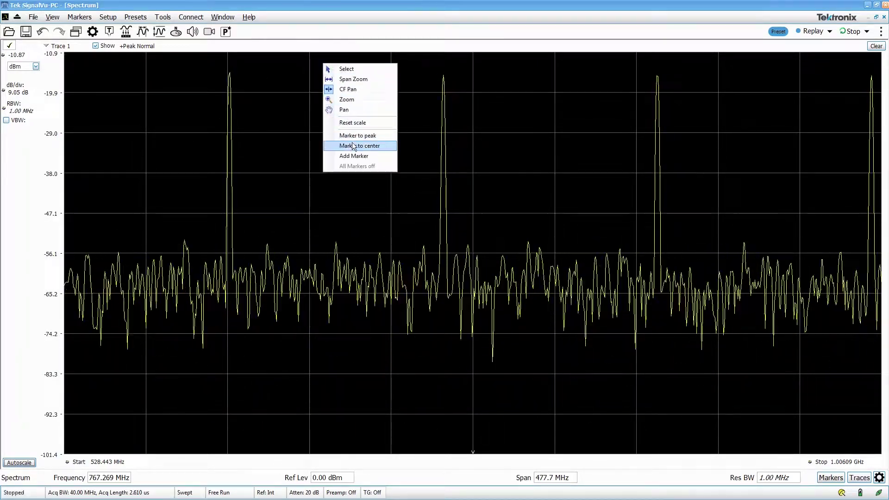
# Reset the scale to 0 to -100 dBm, pan the centre to 729.673 MHz, and mark the peak
pyautogui.click(355, 123)
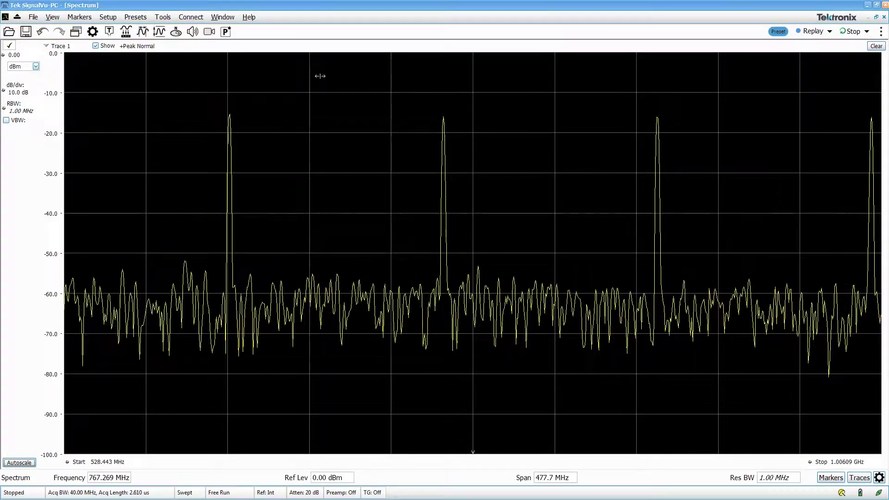
pyautogui.moveTo(307, 79); pyautogui.dragTo(353, 85)
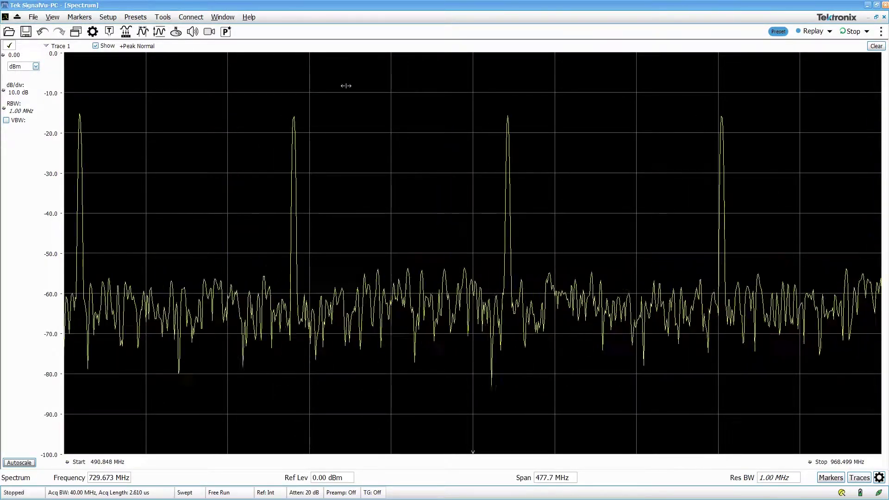
pyautogui.rightClick(346, 86)
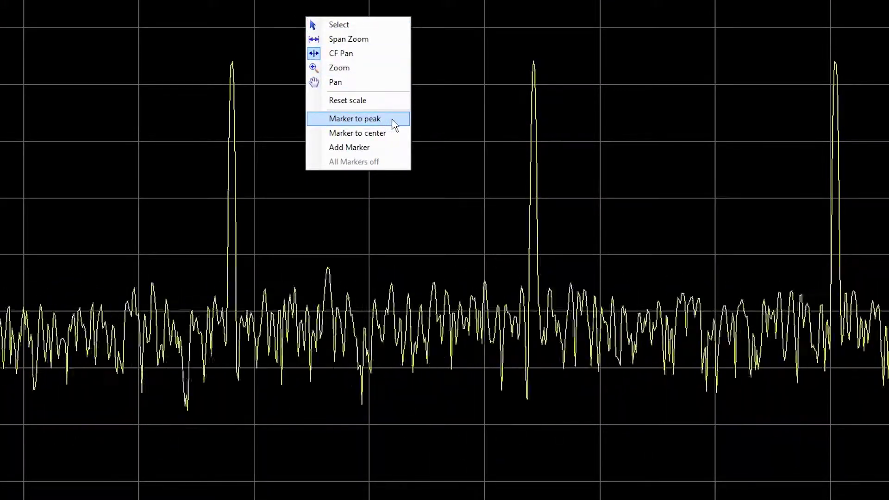
pyautogui.click(394, 123)
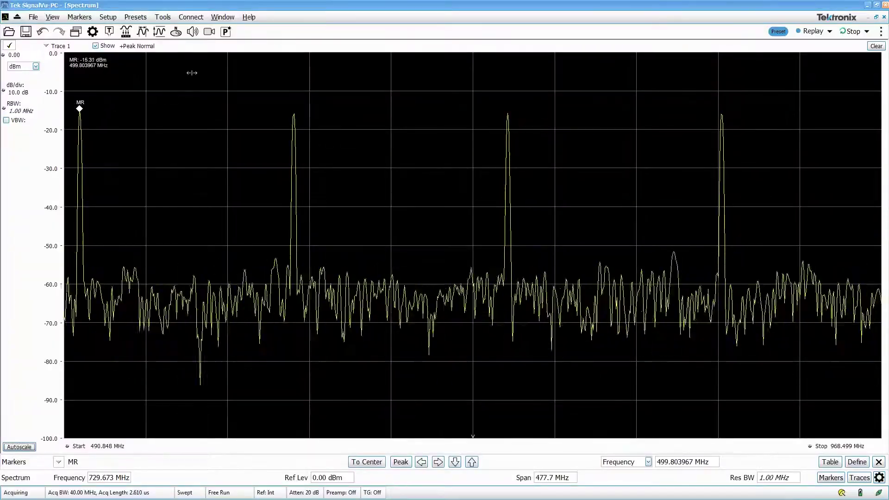
# Centre the display on the marker frequency, then CF-pan the centre to 598.255 MHz
pyautogui.rightClick(191, 72)
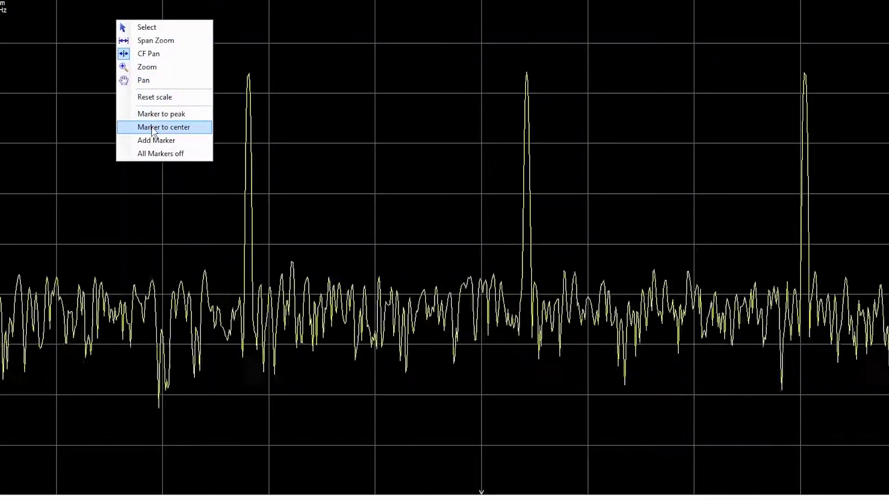
pyautogui.click(151, 127)
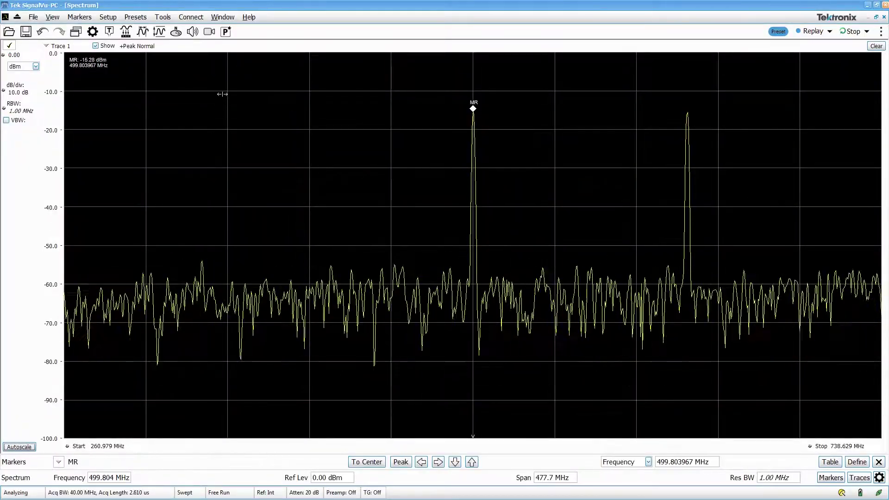
pyautogui.moveTo(288, 106); pyautogui.dragTo(149, 115)
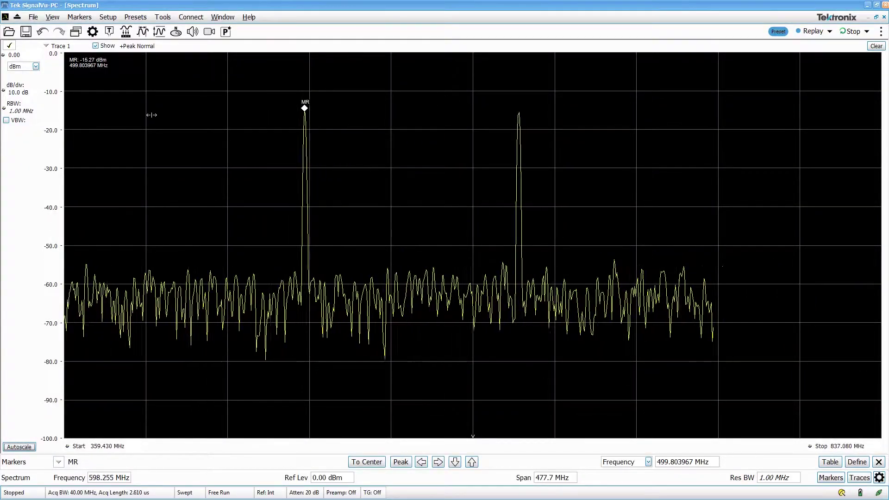
# Add a second marker M1 at the plot centre, then turn off all markers
pyautogui.rightClick(366, 76)
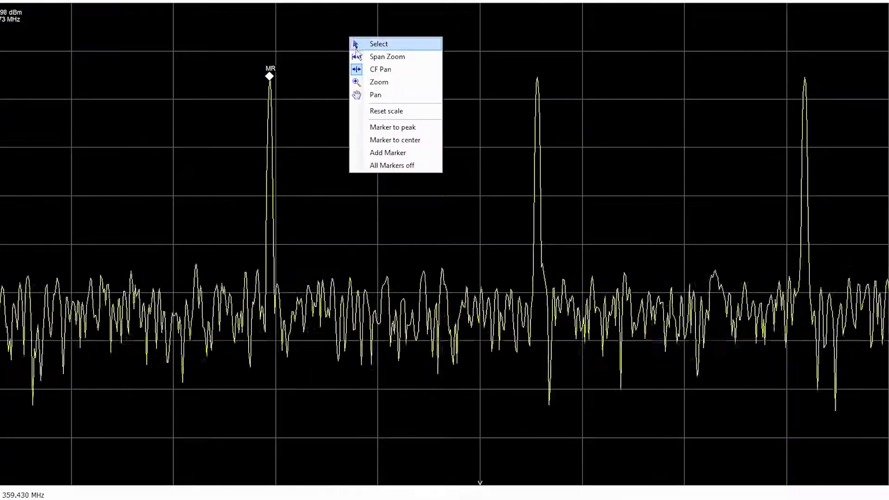
pyautogui.click(387, 153)
pyautogui.rightClick(374, 69)
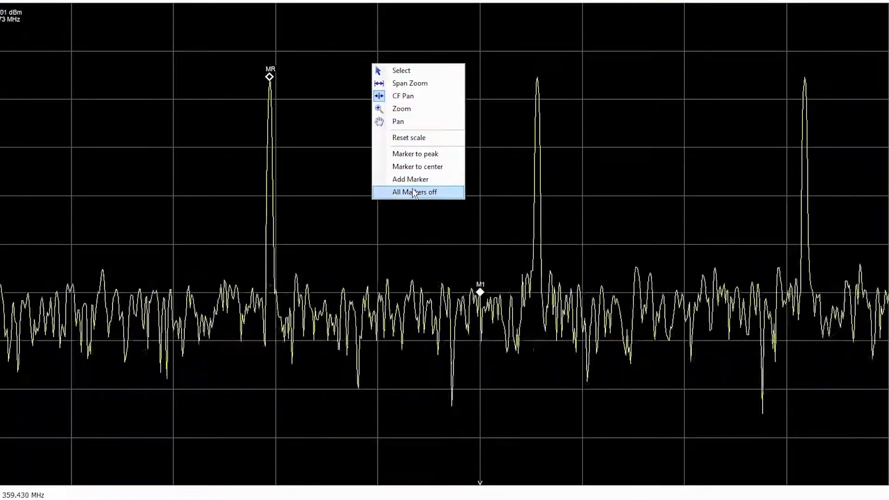
pyautogui.click(413, 192)
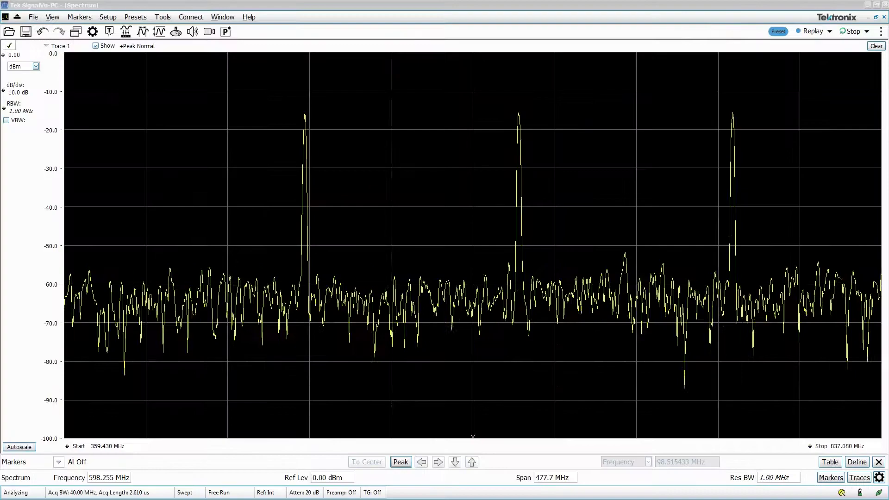